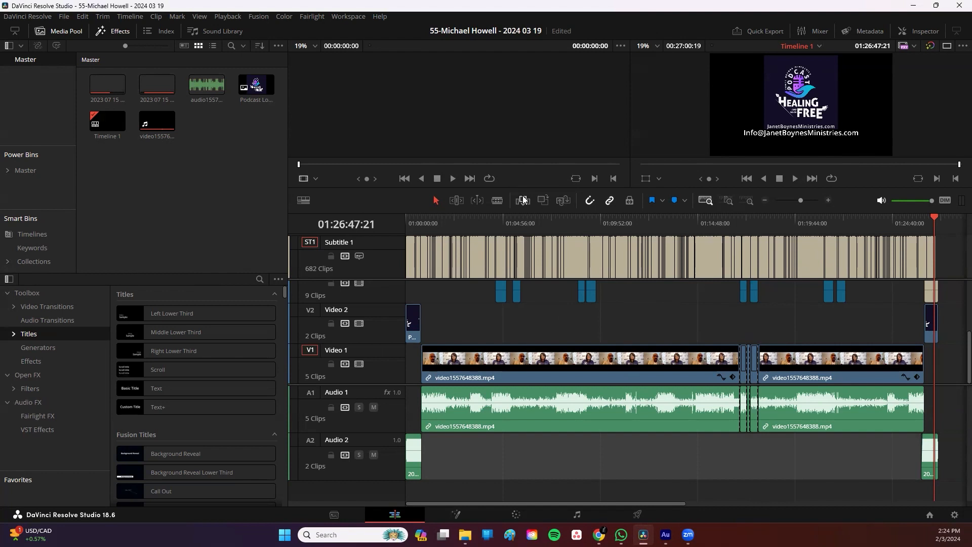
Open the Deliver page and choose the Audio Only render preset for the podcast timeline.
{"action": "left_click", "coordinate": [728, 350]}
{"action": "left_click", "coordinate": [639, 514]}
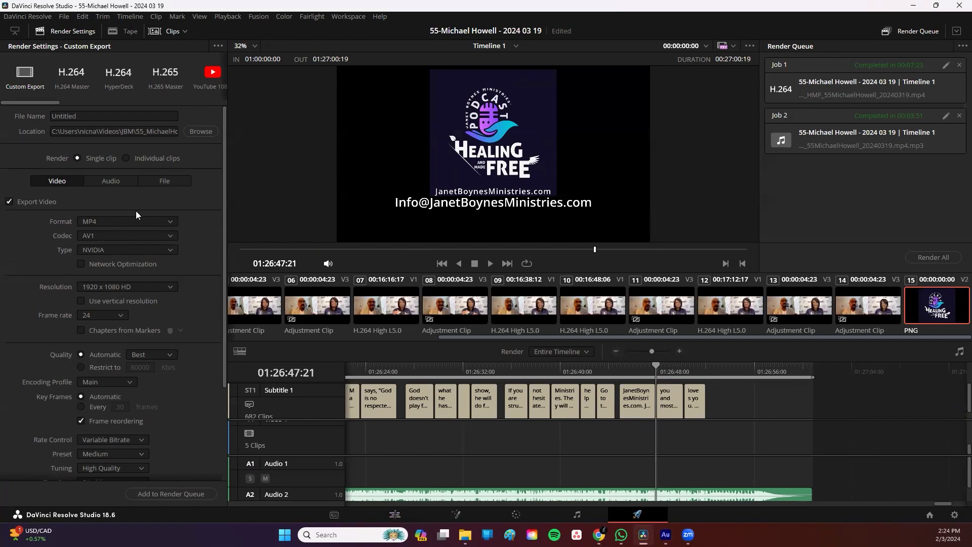
{"action": "left_click_drag", "start_coordinate": [32, 103], "coordinate": [164, 105]}
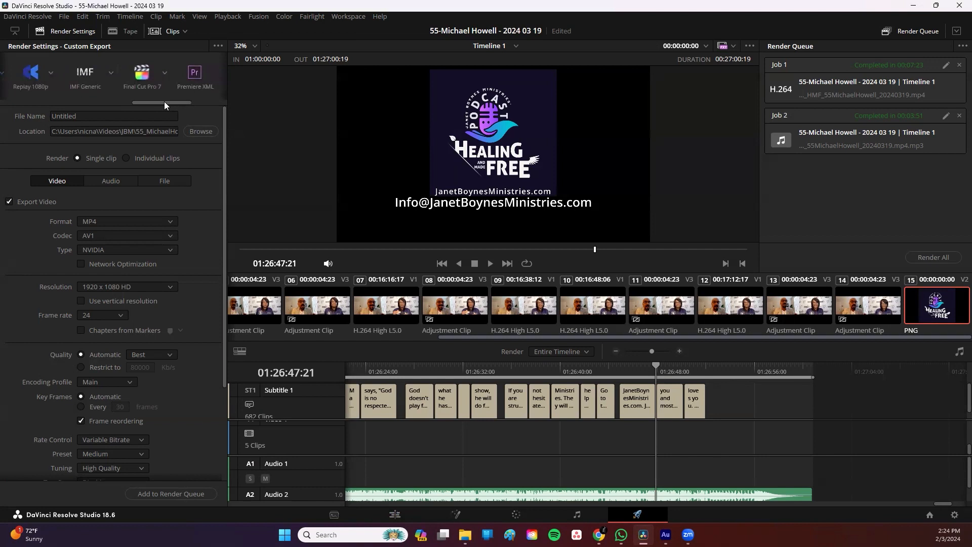
{"action": "left_click_drag", "start_coordinate": [164, 105], "coordinate": [199, 106]}
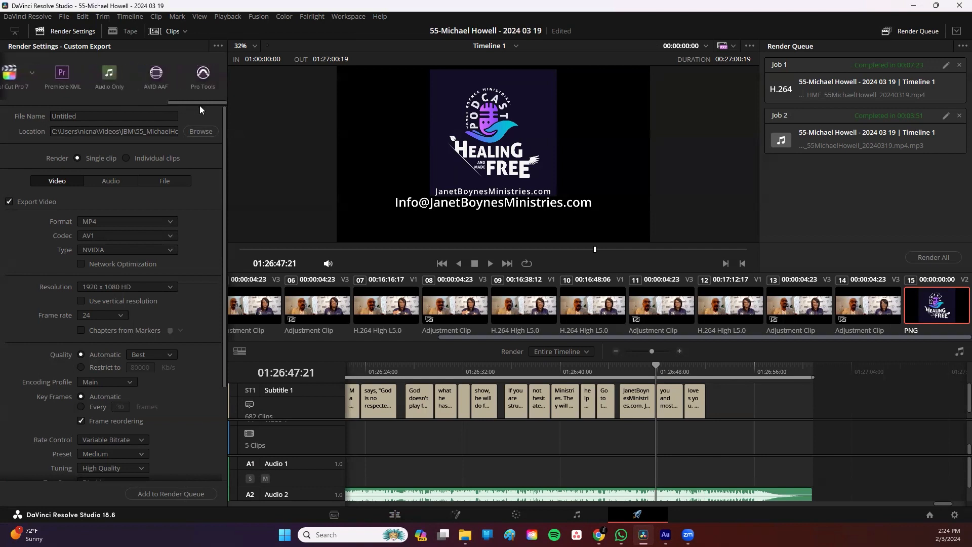
{"action": "left_click", "coordinate": [105, 79]}
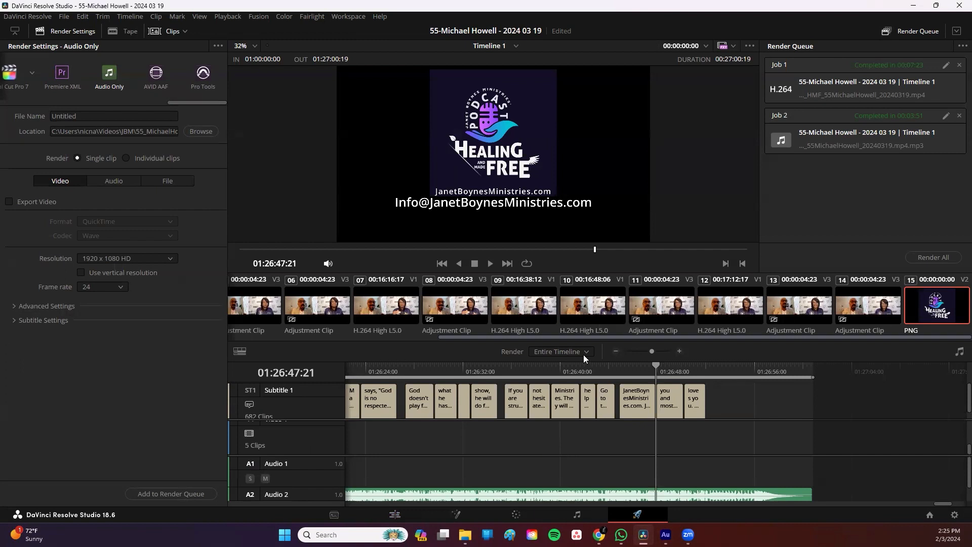
Check the render range options and choose Entire Timeline for the export.
{"action": "left_click", "coordinate": [560, 352]}
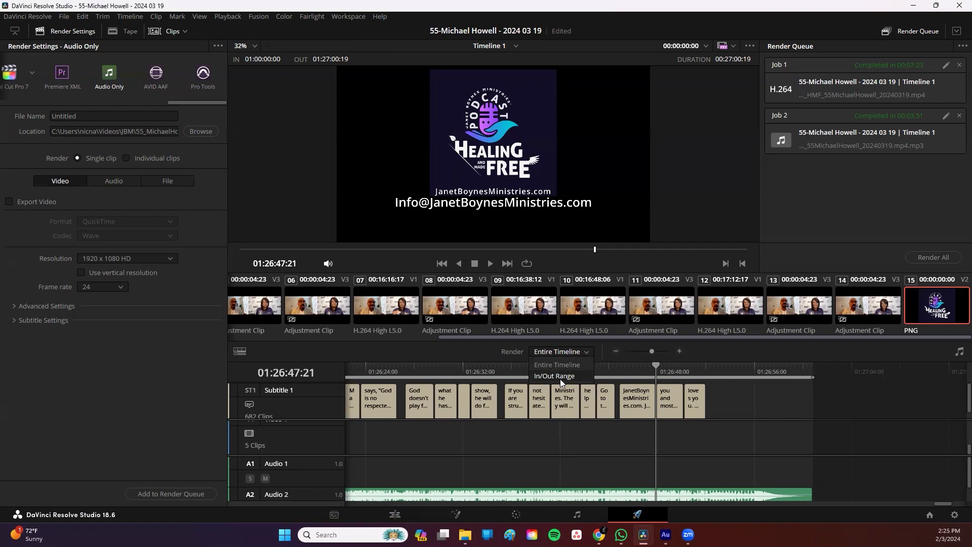
{"action": "left_click", "coordinate": [561, 436]}
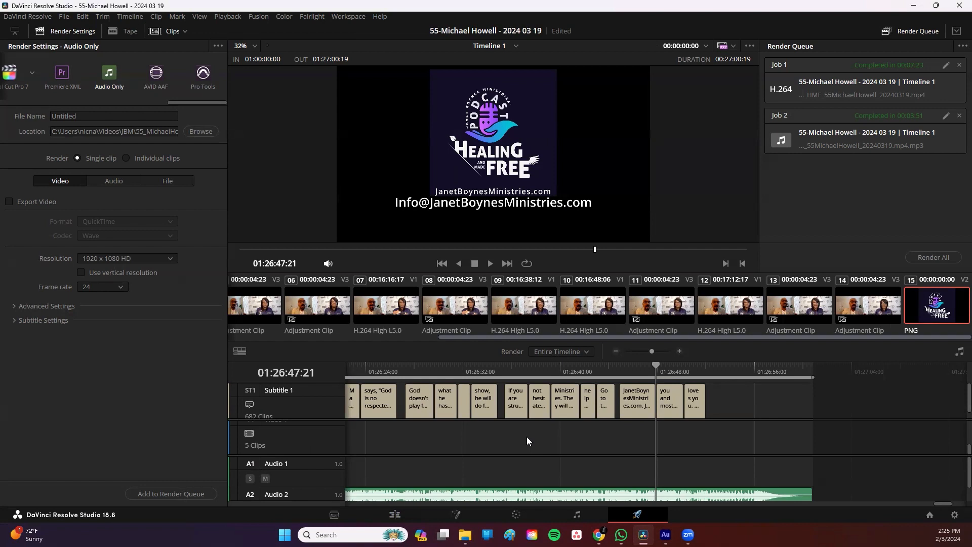
{"action": "left_click", "coordinate": [549, 353]}
{"action": "left_click", "coordinate": [552, 366]}
{"action": "left_click", "coordinate": [562, 352]}
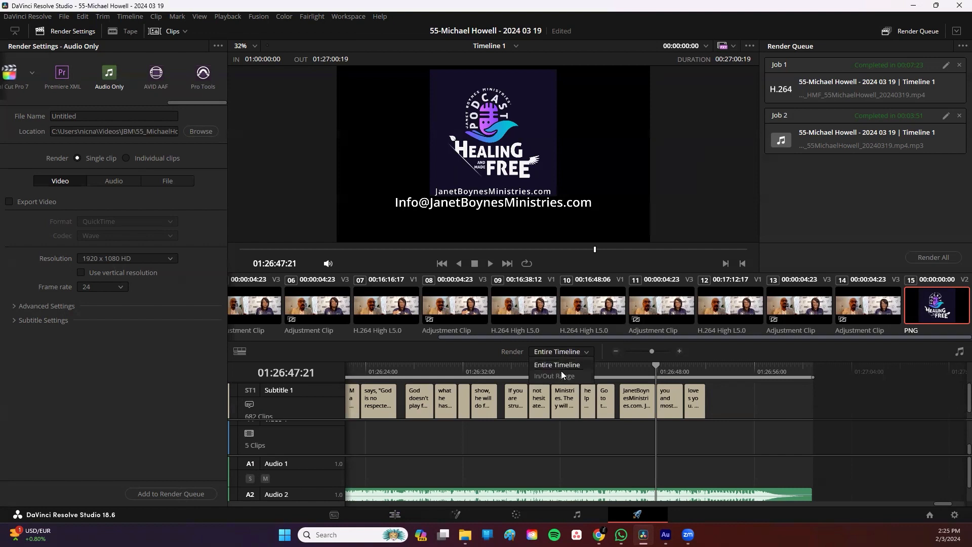
{"action": "left_click", "coordinate": [563, 365]}
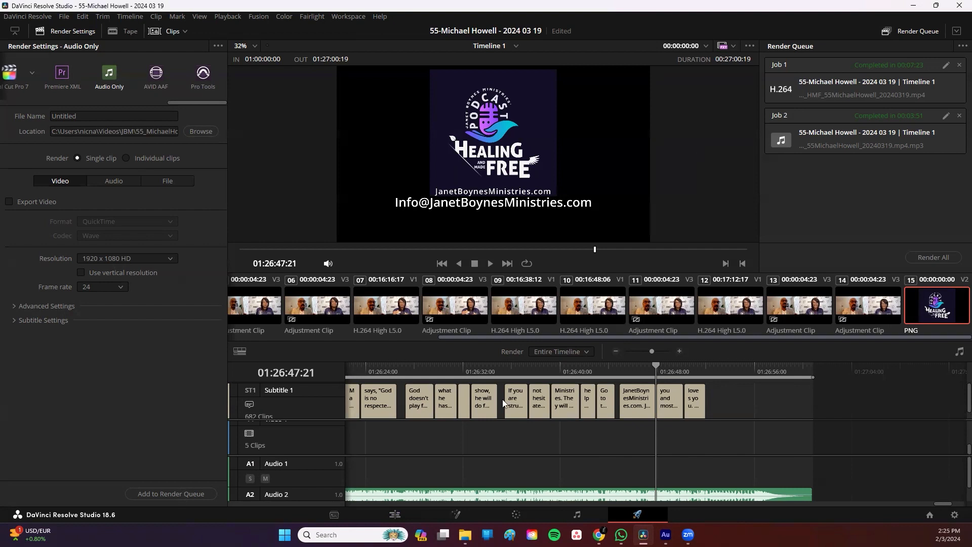
Name the render file "Your Podcast Render" and check its destination folder, keeping the existing location.
{"action": "left_click", "coordinate": [104, 116]}
{"action": "key", "text": "BackSpace"}
{"action": "key", "text": "BackSpace"}
{"action": "key", "text": "BackSpace"}
{"action": "key", "text": "BackSpace"}
{"action": "key", "text": "BackSpace"}
{"action": "key", "text": "BackSpace"}
{"action": "key", "text": "BackSpace"}
{"action": "key", "text": "BackSpace"}
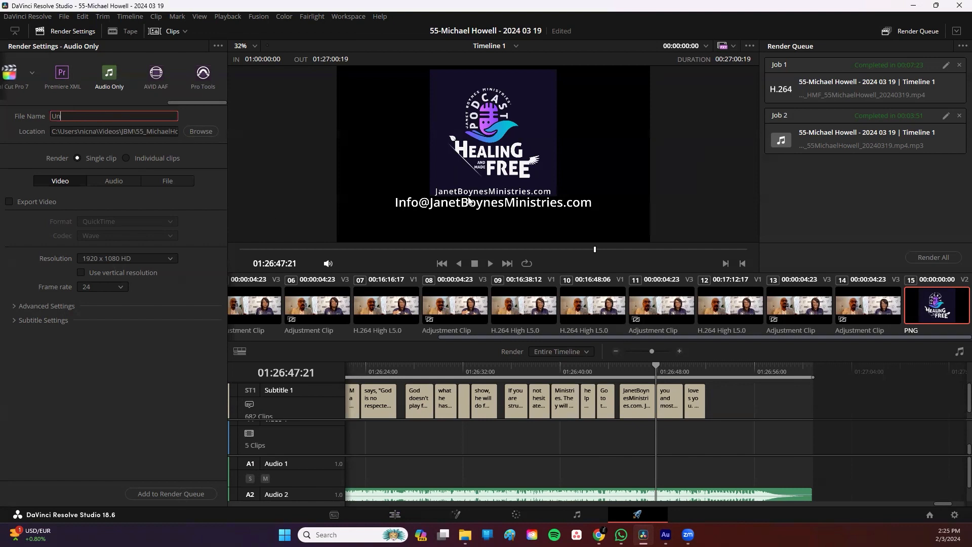
{"action": "type", "text": "Your Podcast Render"}
{"action": "left_click", "coordinate": [198, 133]}
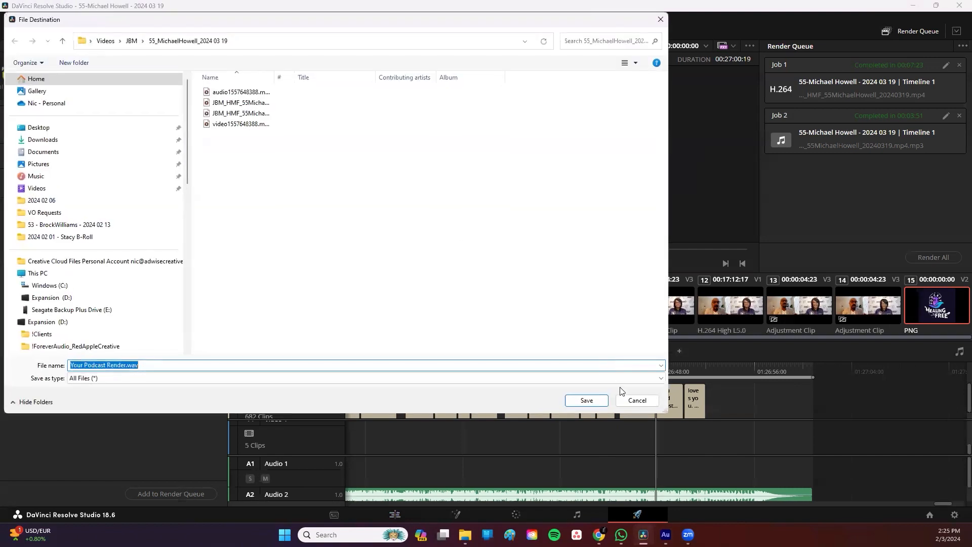
{"action": "left_click", "coordinate": [637, 401]}
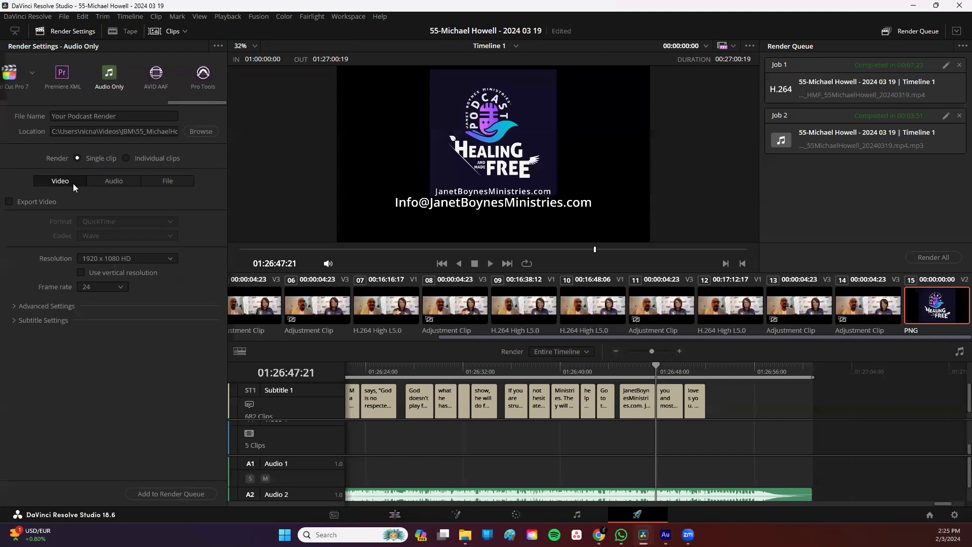
Set the audio export format to MP3 with a track data rate of 192 Kb/s.
{"action": "left_click", "coordinate": [117, 180]}
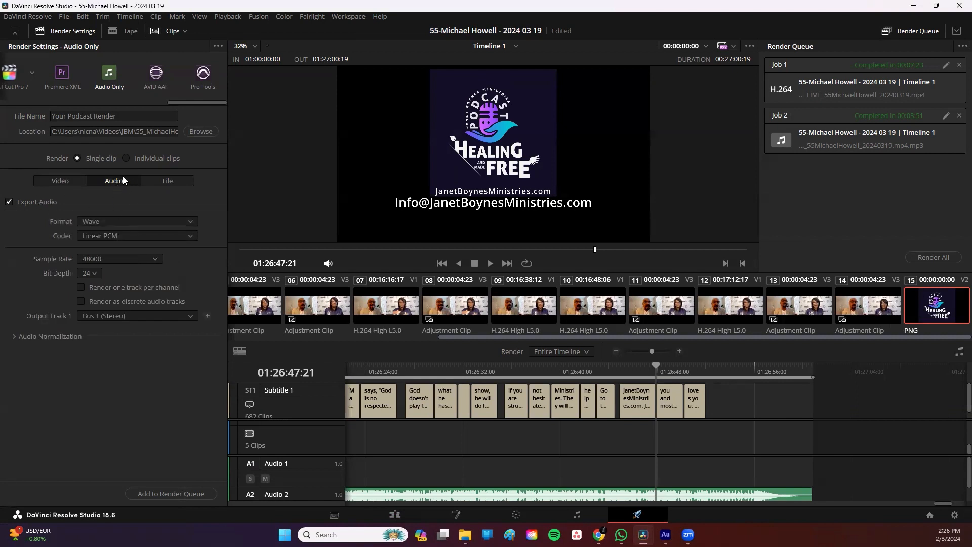
{"action": "left_click", "coordinate": [193, 222]}
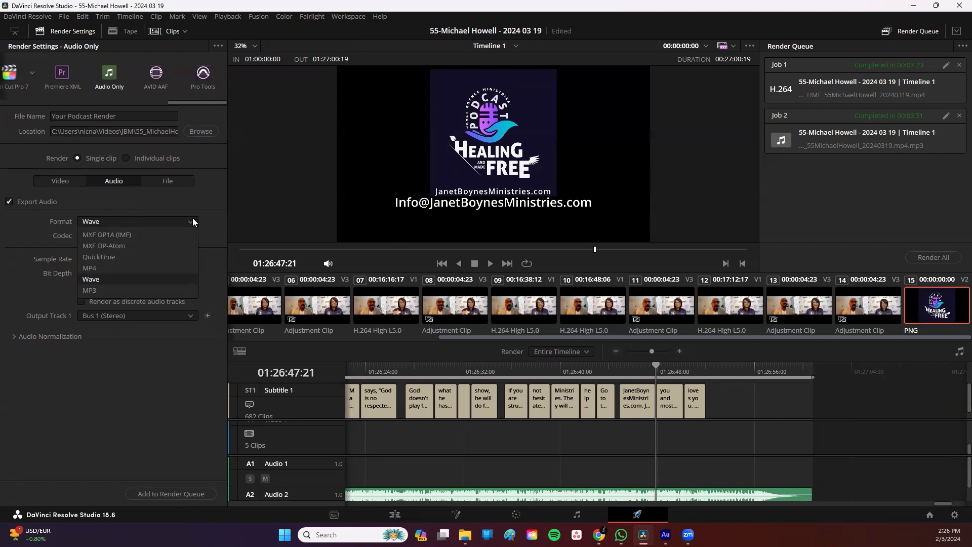
{"action": "left_click", "coordinate": [112, 291]}
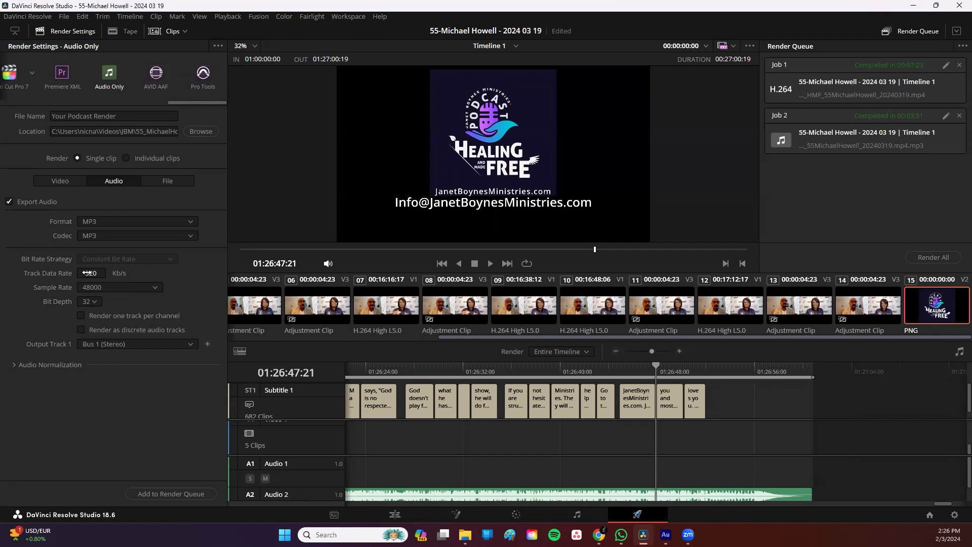
{"action": "left_click_drag", "start_coordinate": [95, 275], "coordinate": [48, 275]}
{"action": "left_click_drag", "start_coordinate": [92, 273], "coordinate": [83, 273]}
Check the sample rate choices, keeping 48000, and choose Bus 1 (Stereo) for Output Track 1.
{"action": "left_click", "coordinate": [107, 287]}
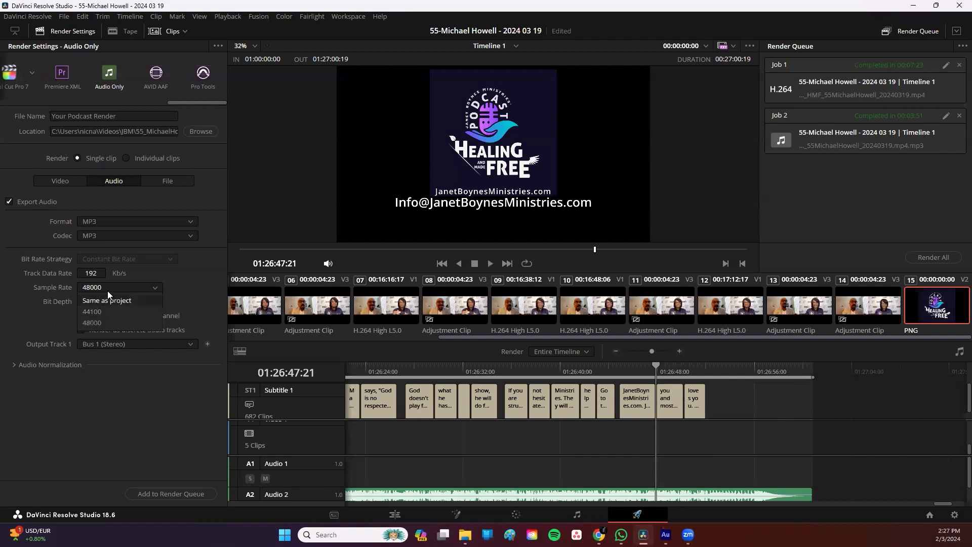
{"action": "left_click", "coordinate": [183, 287]}
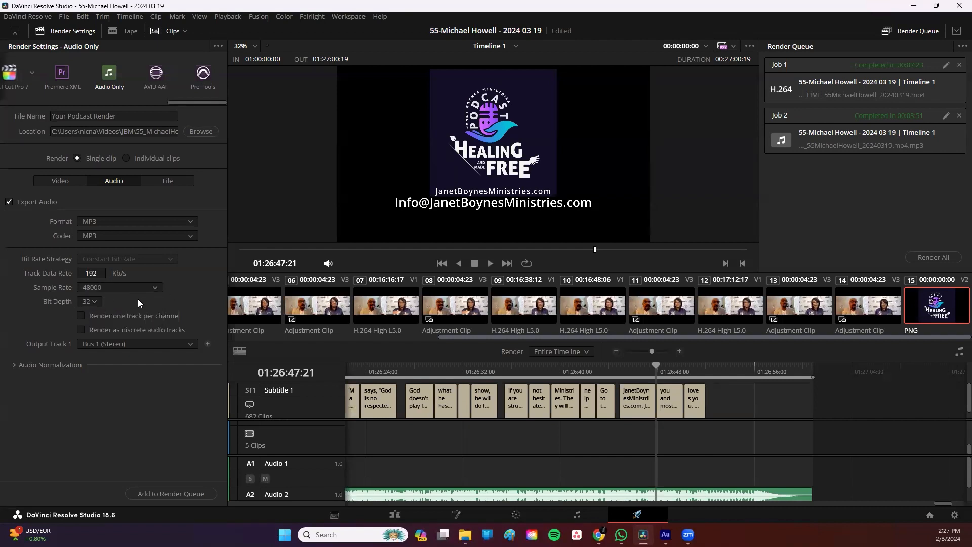
{"action": "left_click", "coordinate": [120, 300]}
{"action": "left_click", "coordinate": [106, 344]}
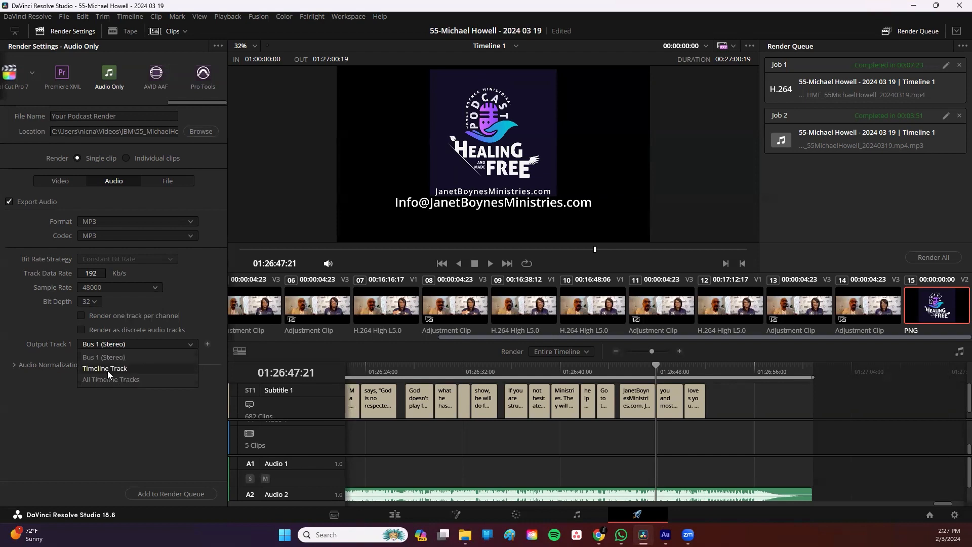
{"action": "left_click", "coordinate": [104, 358]}
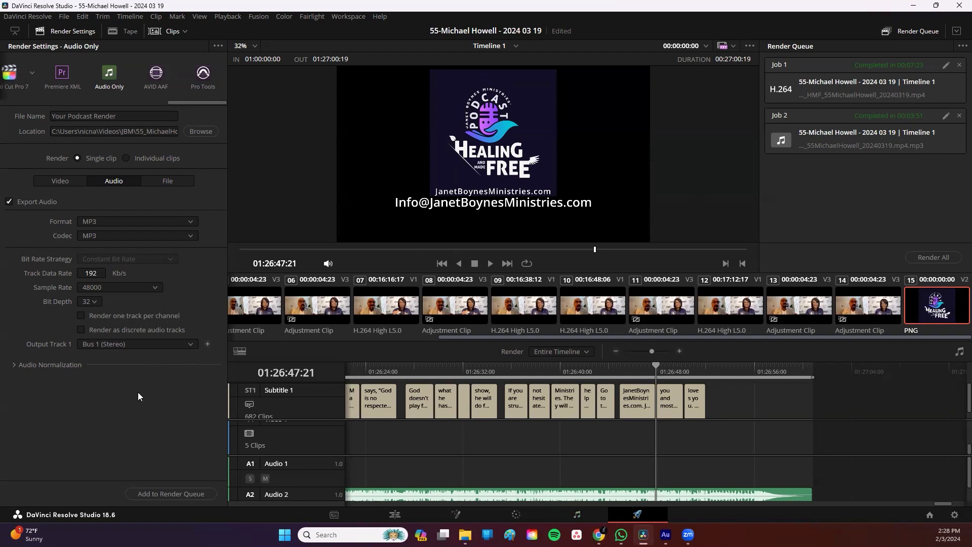
Expand the Audio Normalization settings to review them, leave normalization off, and collapse them again.
{"action": "left_click", "coordinate": [33, 364]}
{"action": "left_click", "coordinate": [81, 379]}
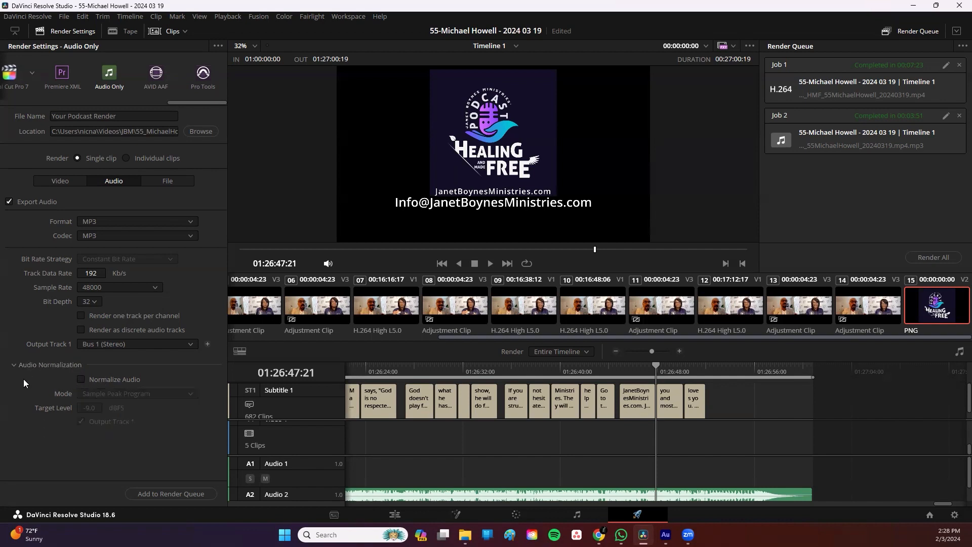
{"action": "left_click", "coordinate": [12, 364]}
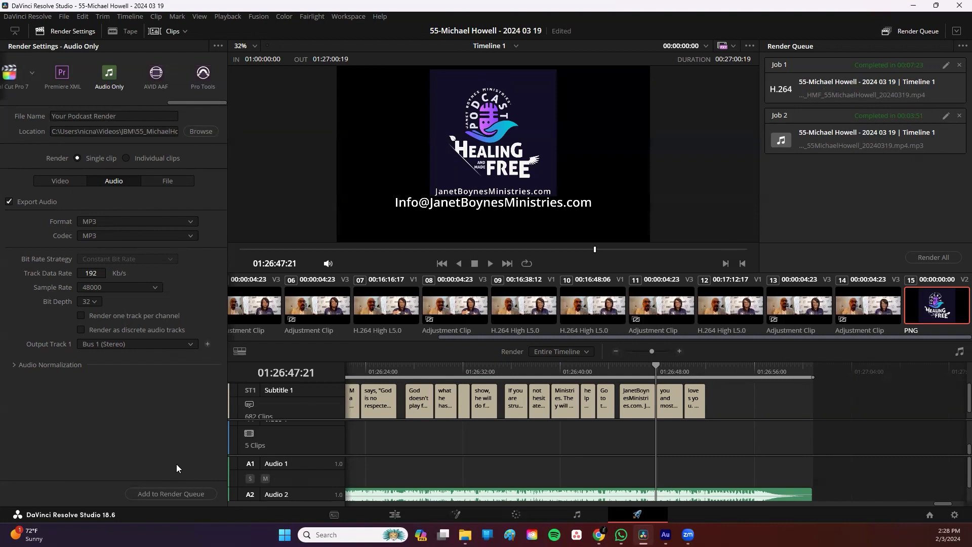
Add the MP3 export to the render queue and run its render briefly before stopping it.
{"action": "left_click", "coordinate": [164, 494]}
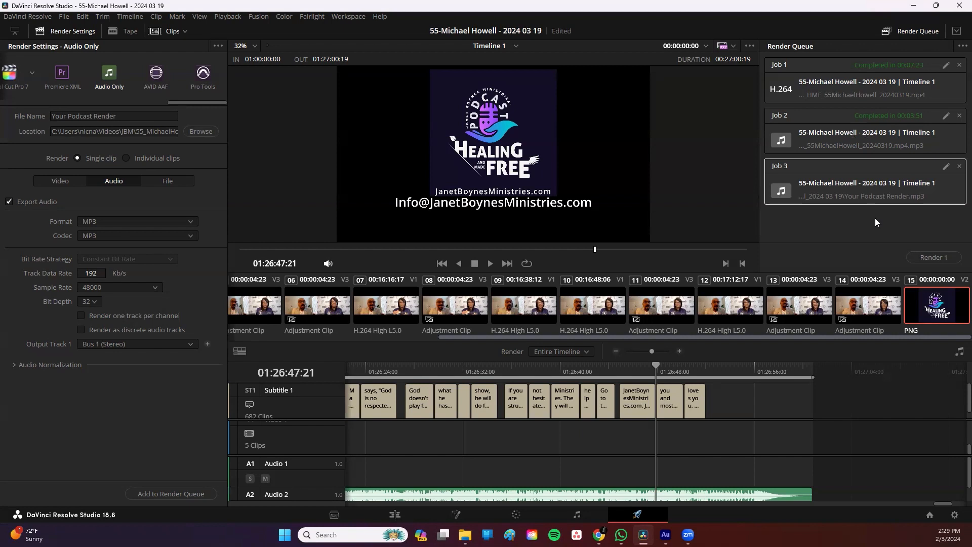
{"action": "left_click", "coordinate": [932, 257]}
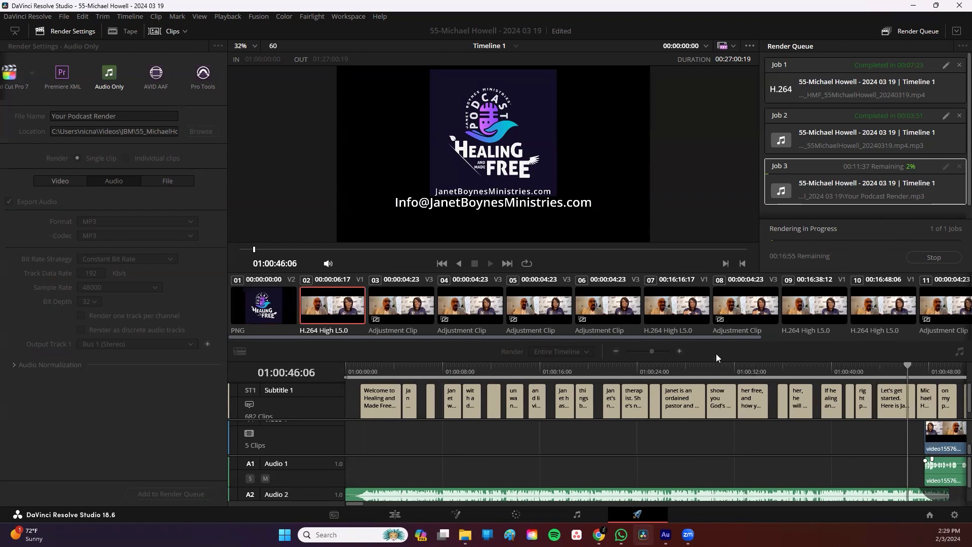
{"action": "left_click", "coordinate": [945, 260]}
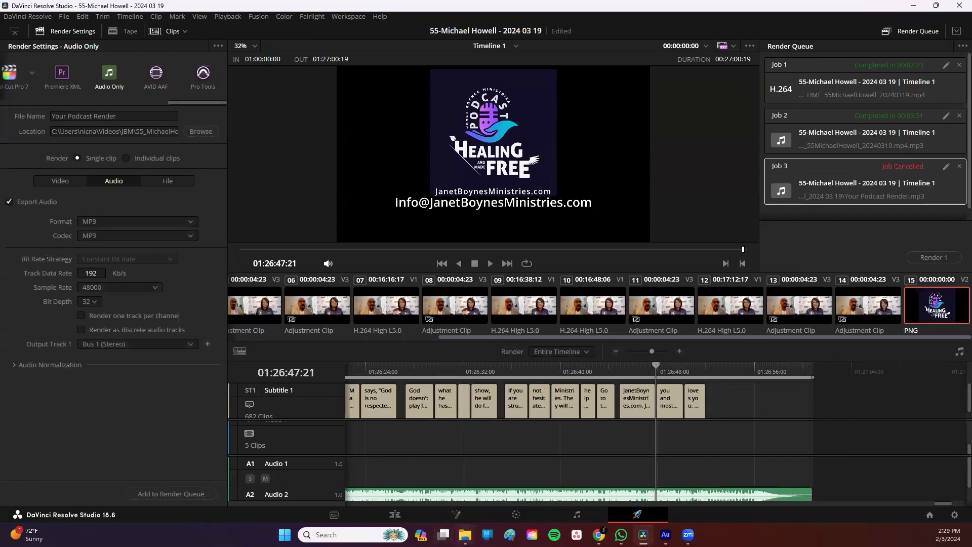
{"action": "mouse_move", "coordinate": [465, 535]}
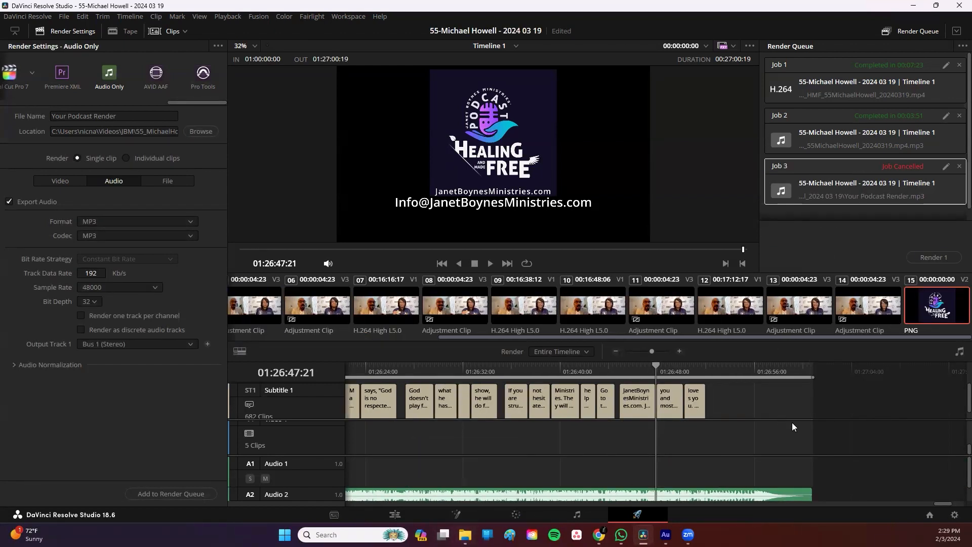